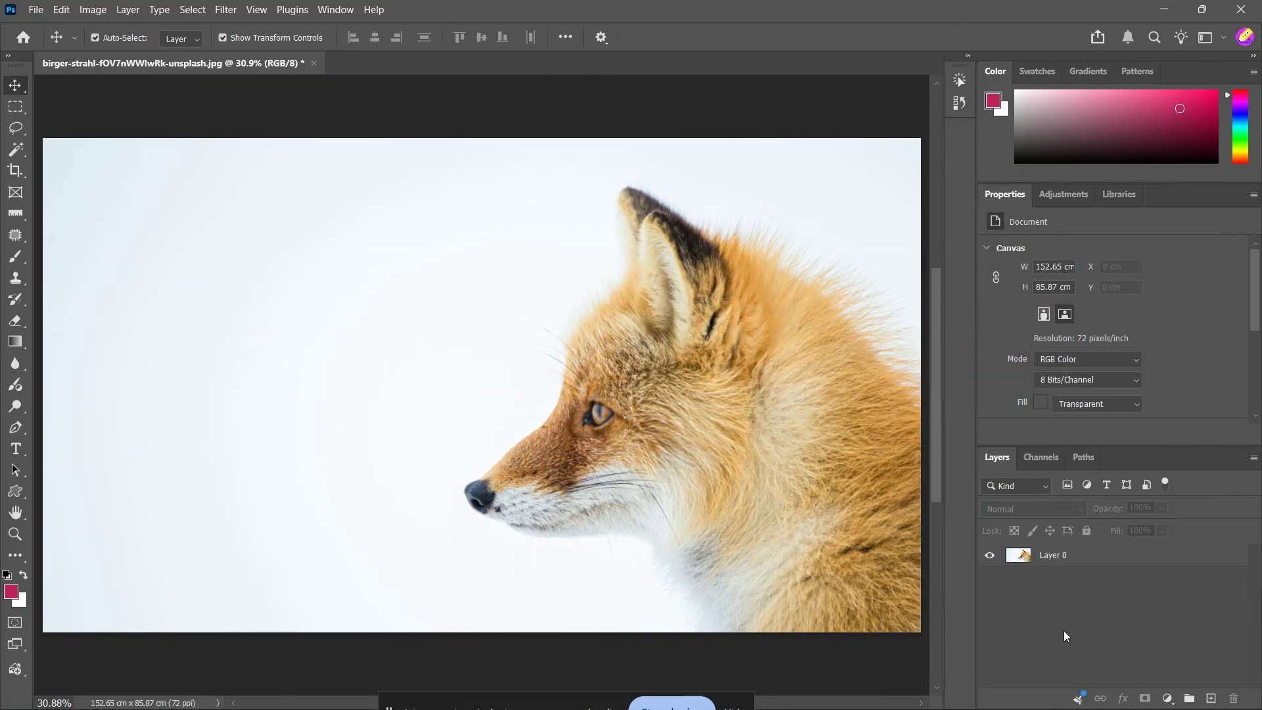
Step: Select the fox photo layer and open it in Select and Mask using the Quick Selection Tool
{"action": "left_click", "coordinate": [823, 289]}
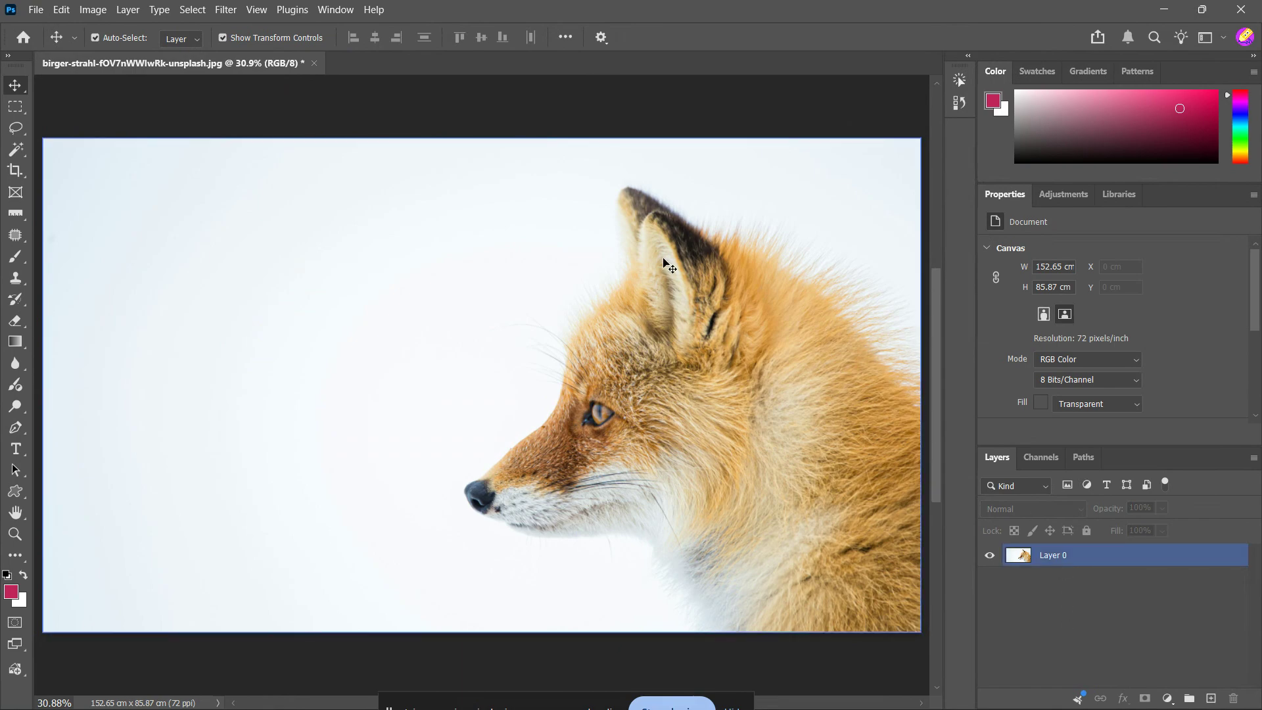
{"action": "left_click", "coordinate": [1071, 560]}
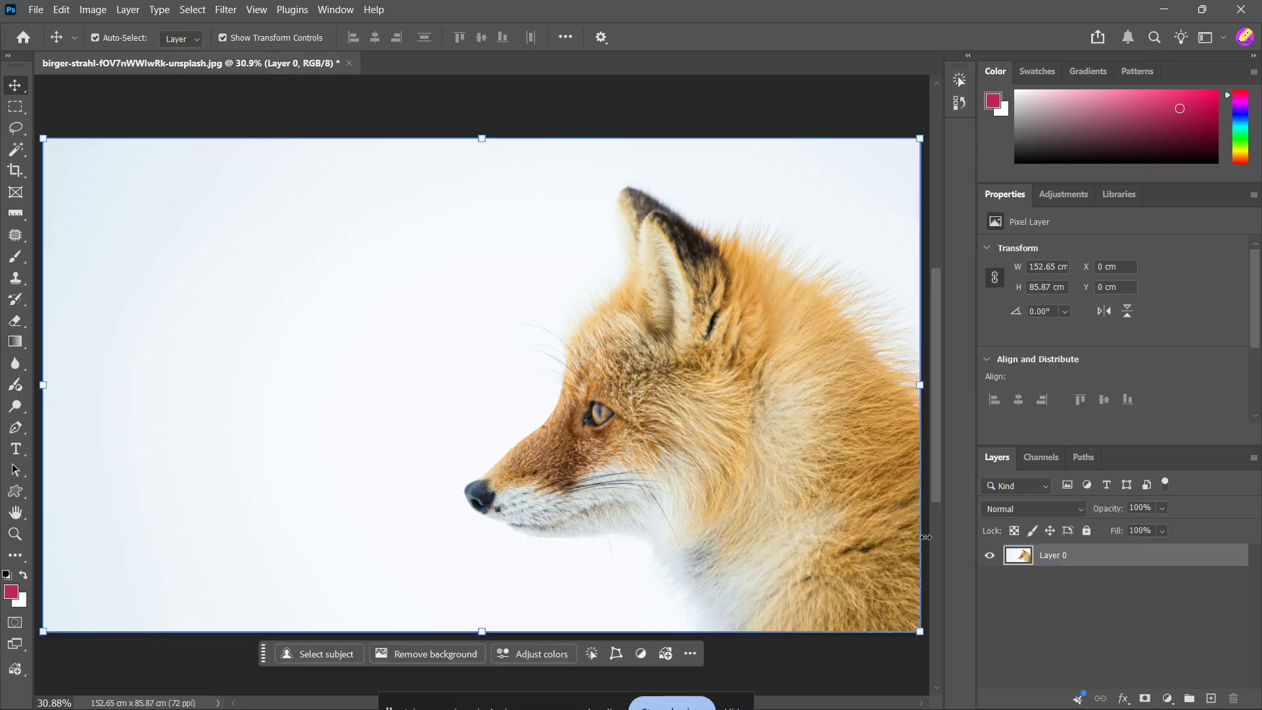
{"action": "left_click", "coordinate": [16, 132]}
{"action": "right_click", "coordinate": [17, 136]}
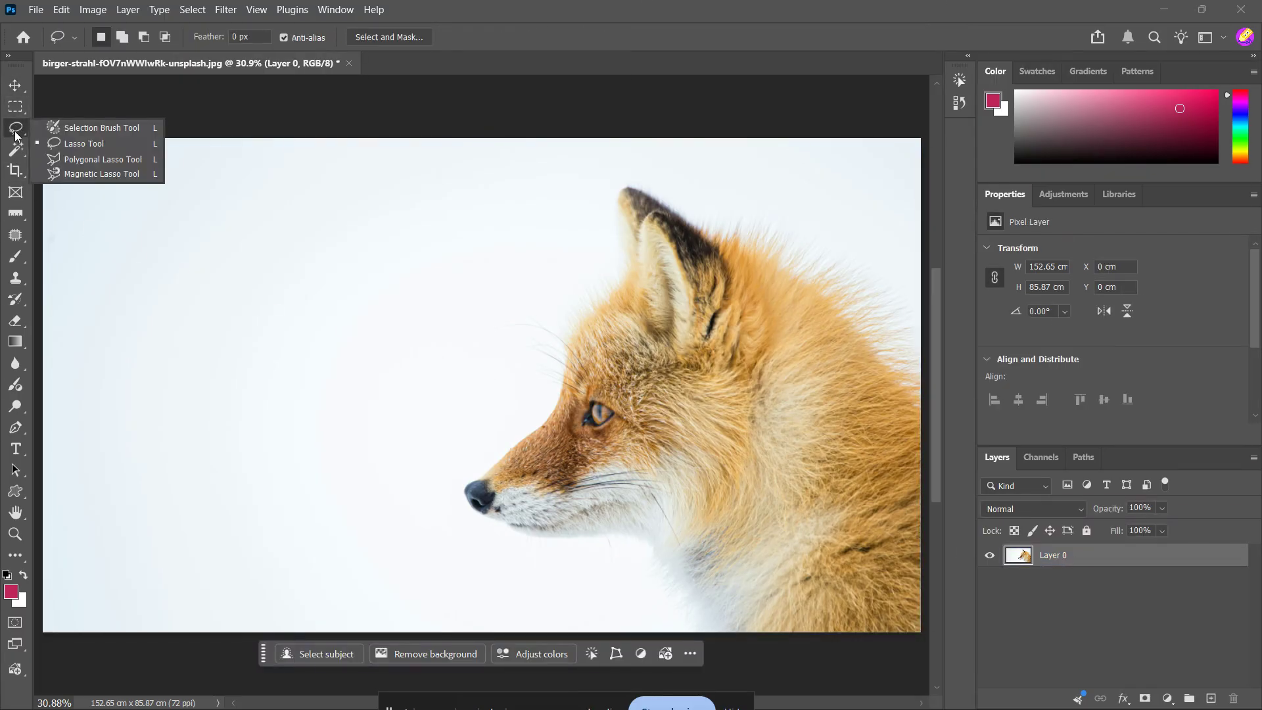
{"action": "left_click", "coordinate": [16, 150]}
{"action": "right_click", "coordinate": [16, 151]}
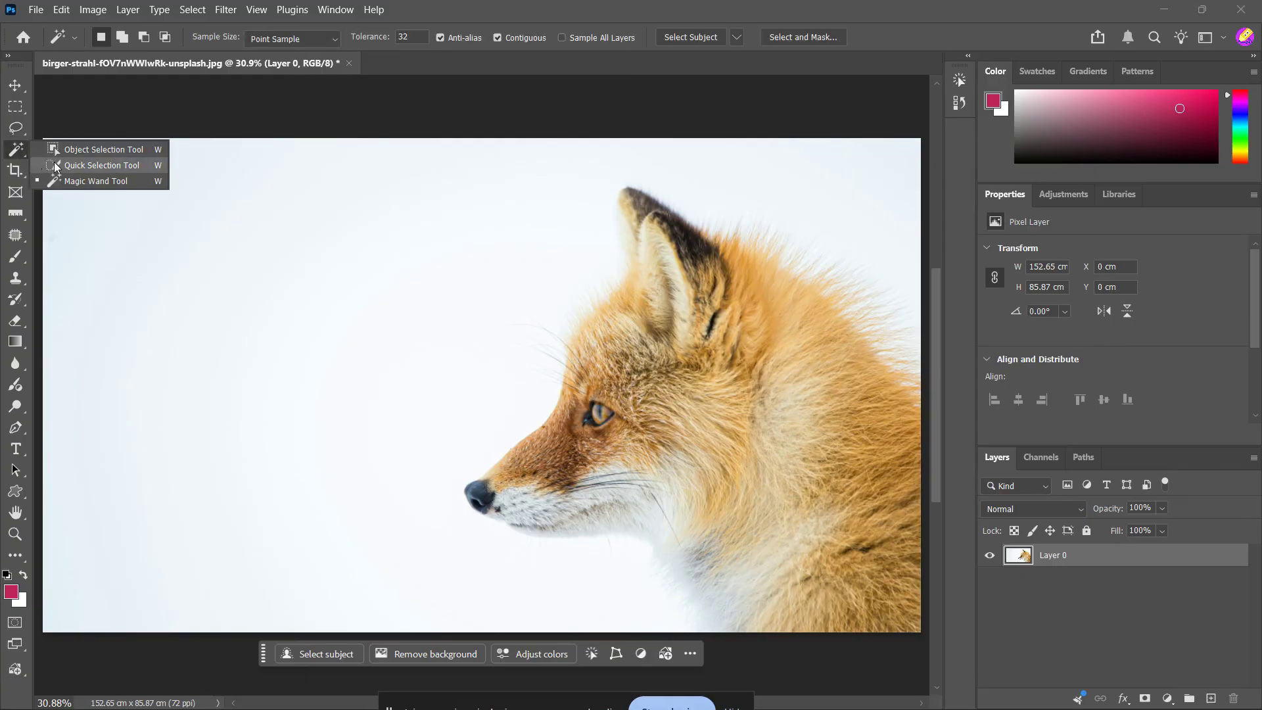
{"action": "left_click", "coordinate": [99, 165]}
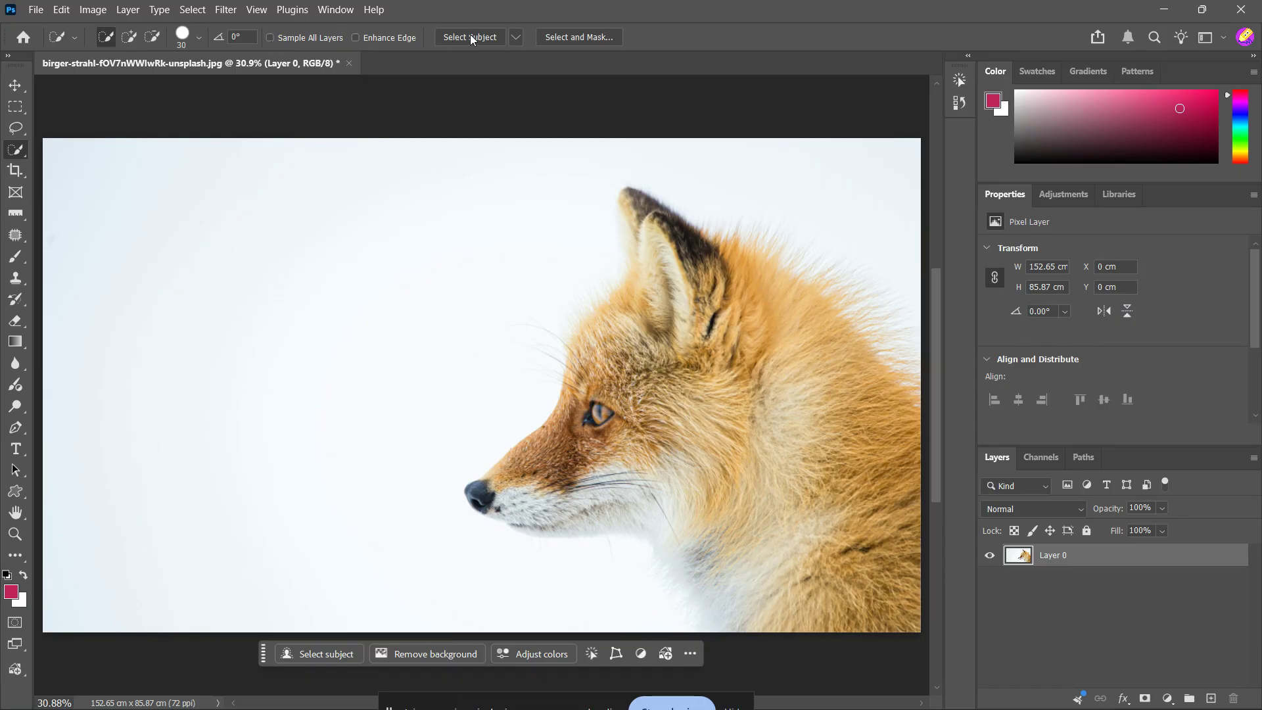
{"action": "left_click", "coordinate": [561, 31]}
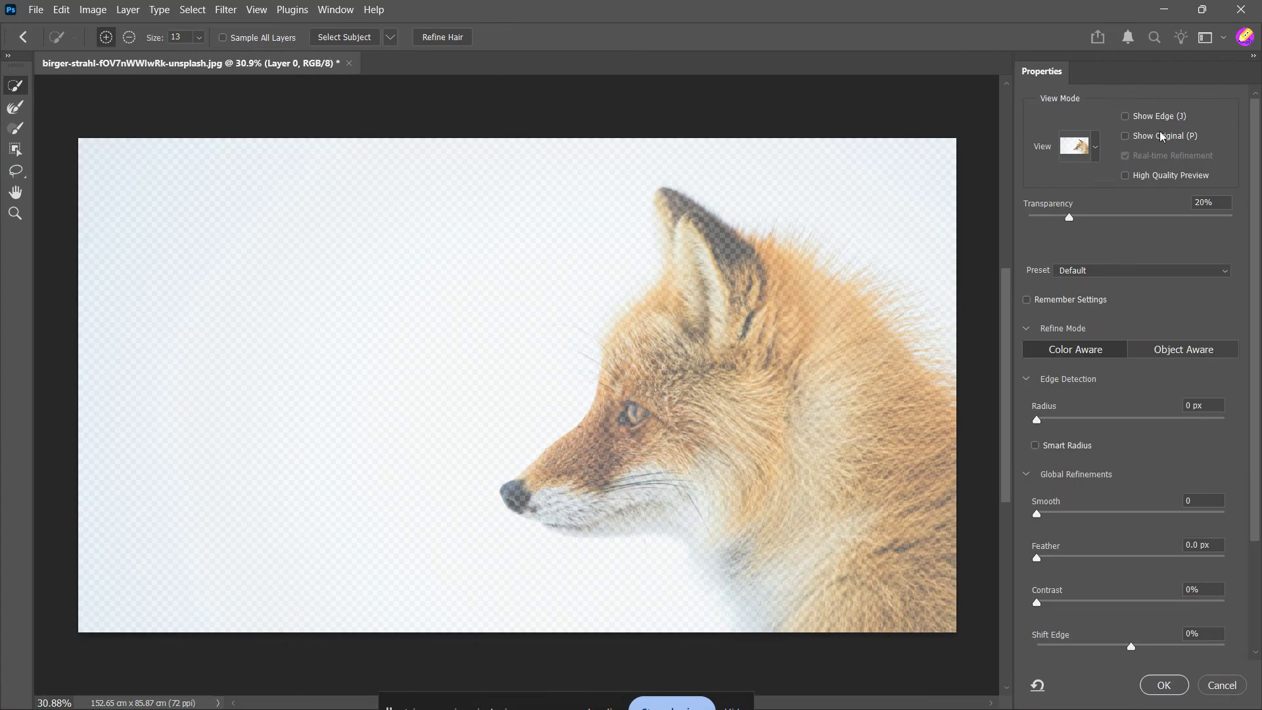
Step: Set the Select and Mask view mode to On Layers
{"action": "left_click", "coordinate": [1096, 148]}
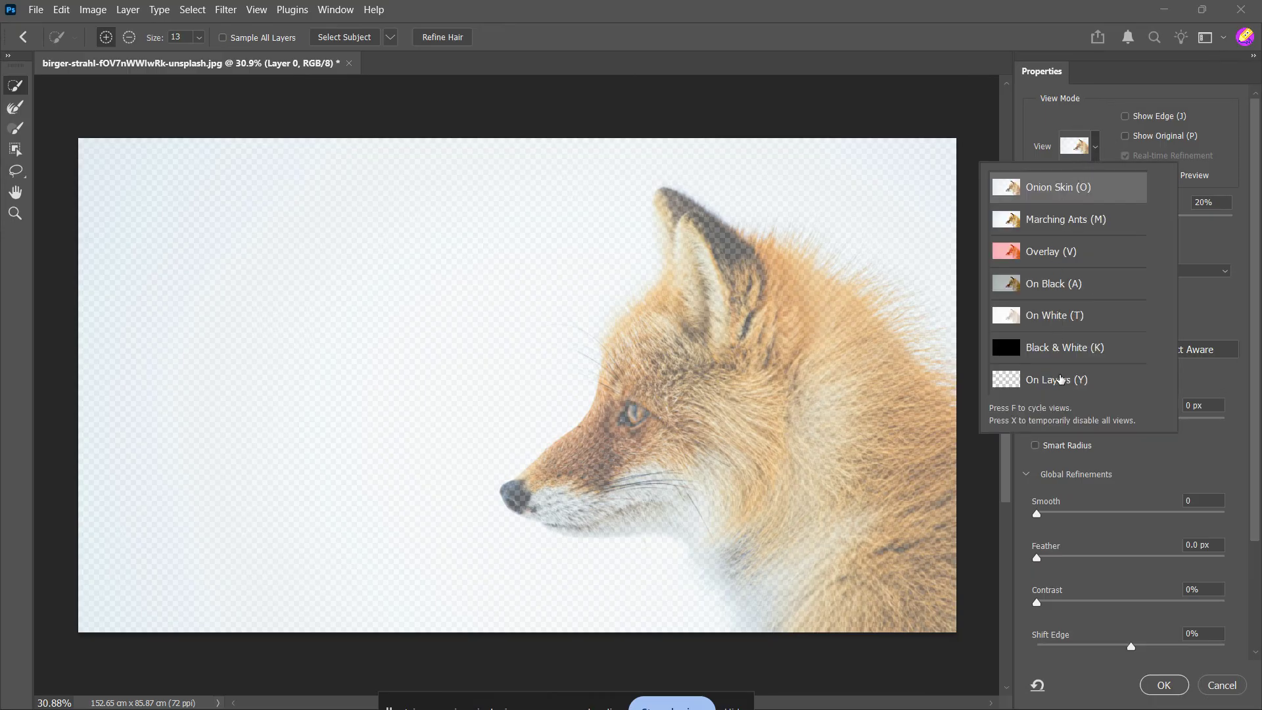
{"action": "scroll", "coordinate": [1076, 240], "scroll_direction": "down", "scroll_amount": 1}
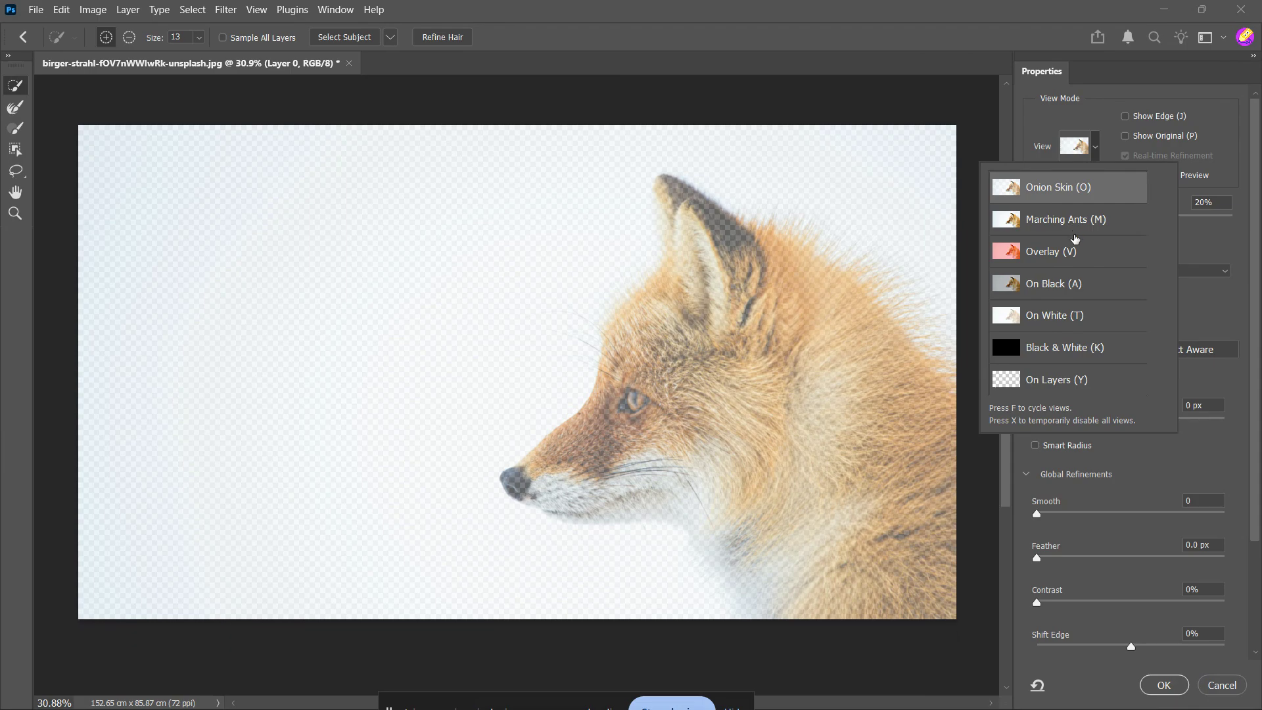
{"action": "left_click", "coordinate": [1065, 380]}
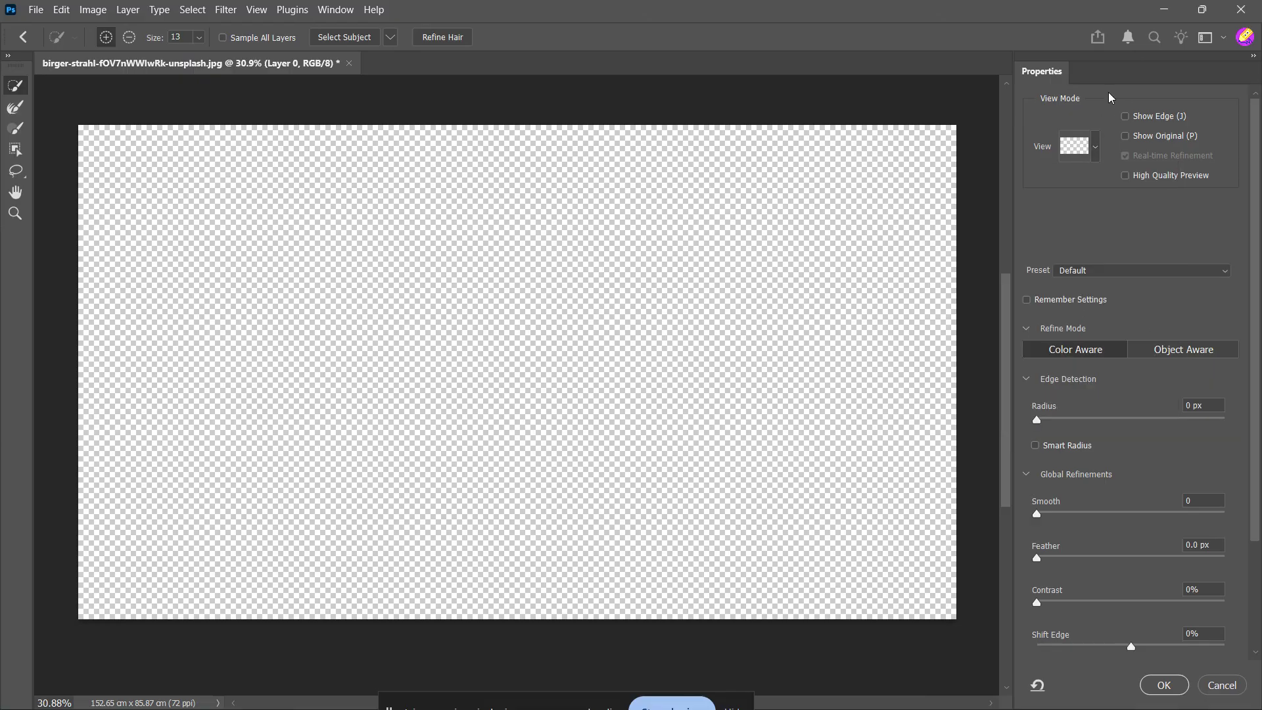
{"action": "left_click", "coordinate": [1115, 109]}
Step: Select the fox automatically as the subject and apply Refine Hair to its fur
{"action": "left_click", "coordinate": [342, 39]}
{"action": "left_click", "coordinate": [449, 42]}
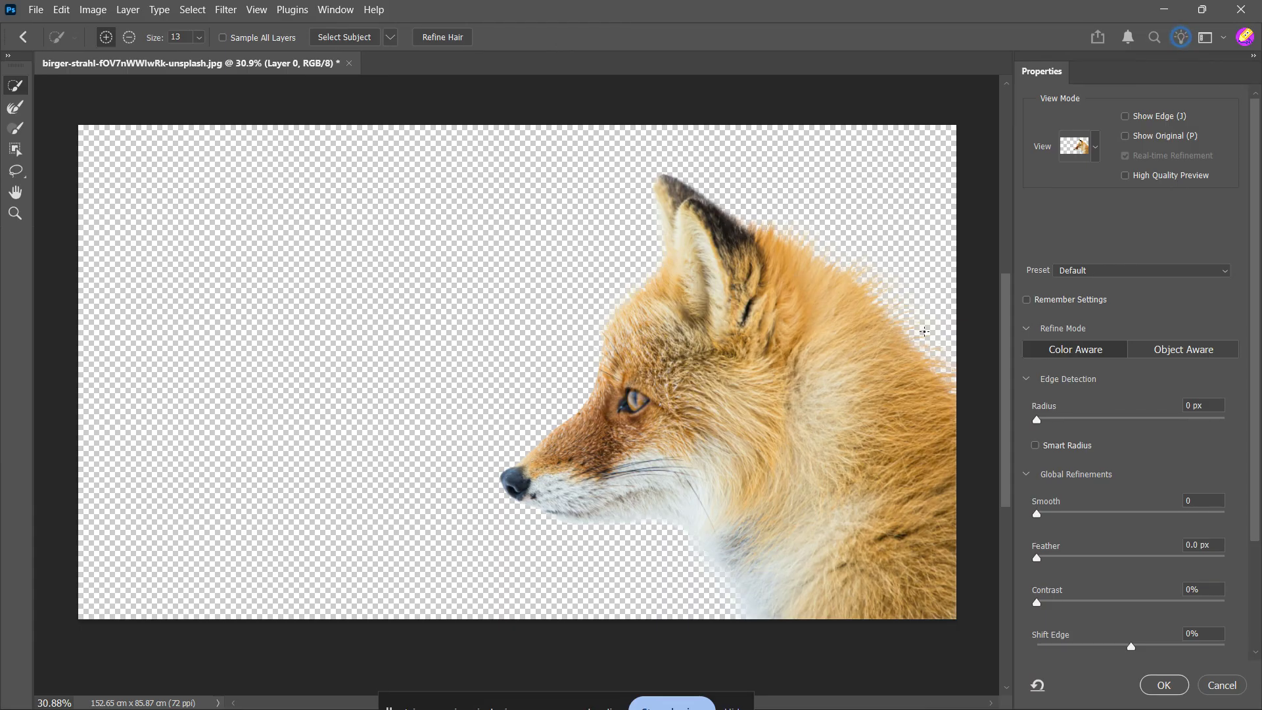
Step: Try to add the fur tips along the fox's back and neck to the selection with quick selection strokes
{"action": "mouse_move", "coordinate": [924, 331]}
{"action": "left_mouse_down"}
{"action": "mouse_move", "coordinate": [941, 353]}
{"action": "mouse_move", "coordinate": [907, 299]}
{"action": "left_mouse_up"}
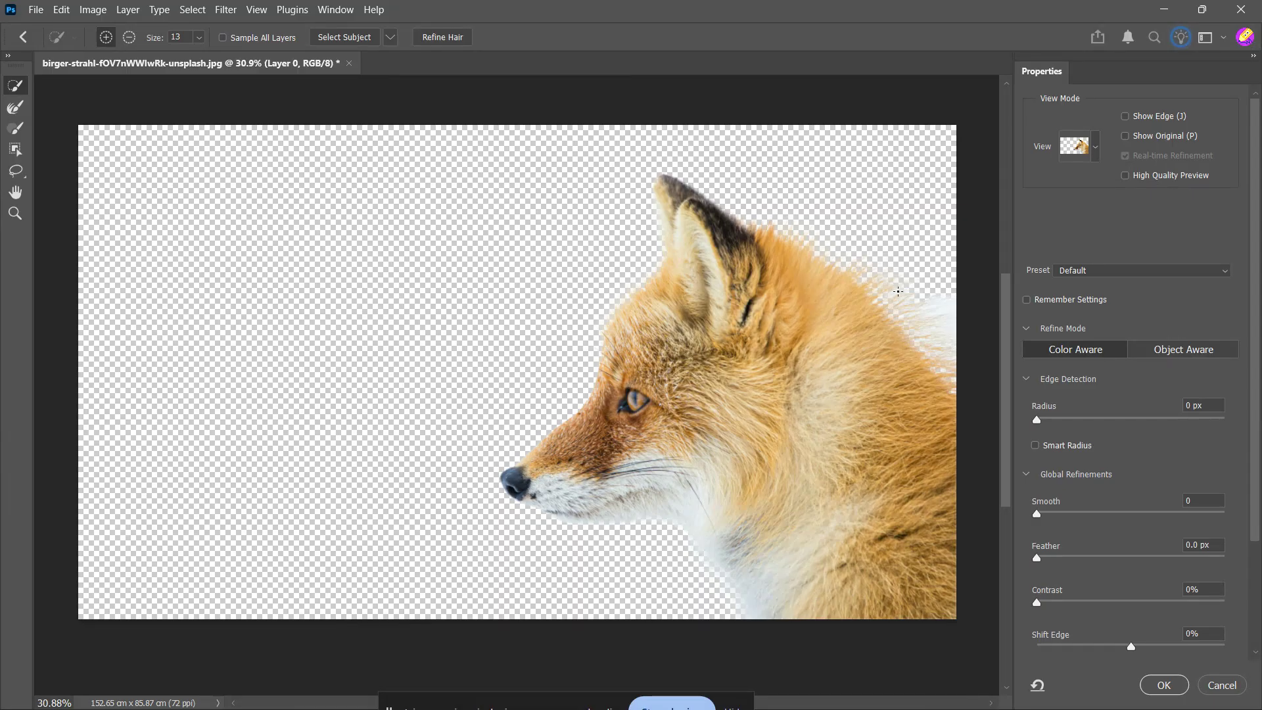
{"action": "left_click_drag", "start_coordinate": [802, 246], "coordinate": [785, 235]}
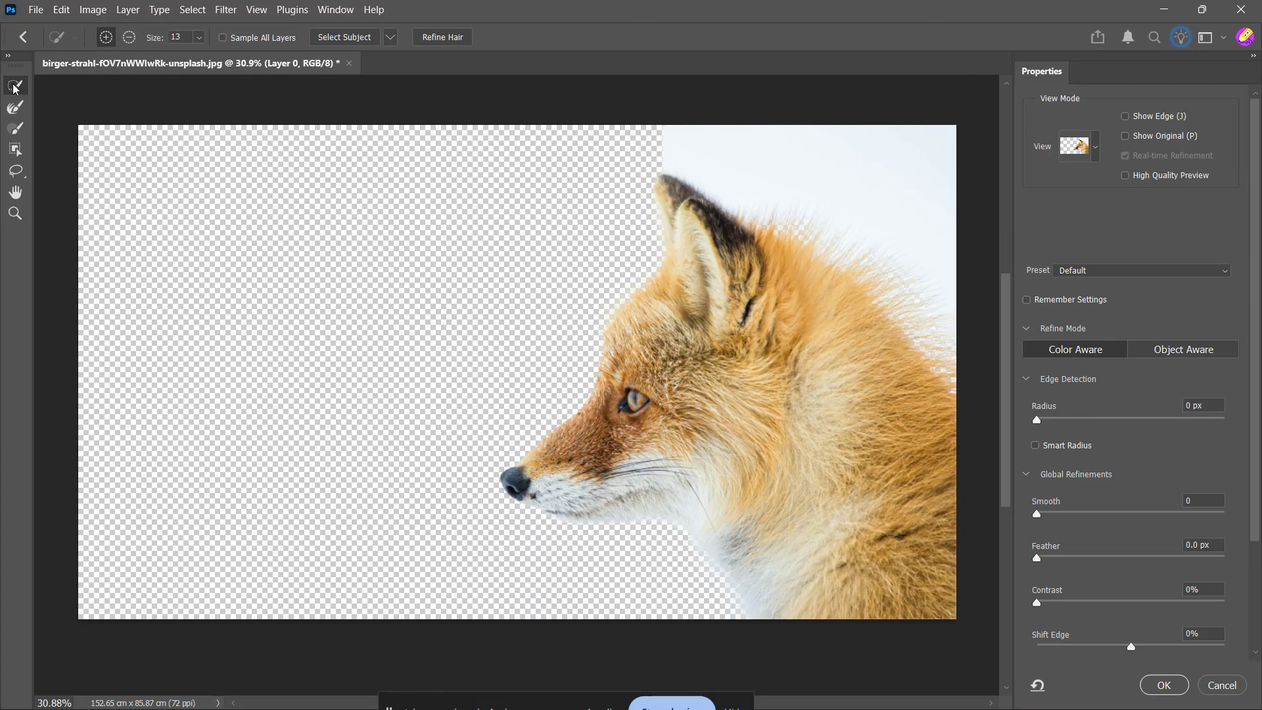
Step: Refine the fur edge behind the fox's ear and along its back with the Refine Edge Brush
{"action": "left_click", "coordinate": [15, 107]}
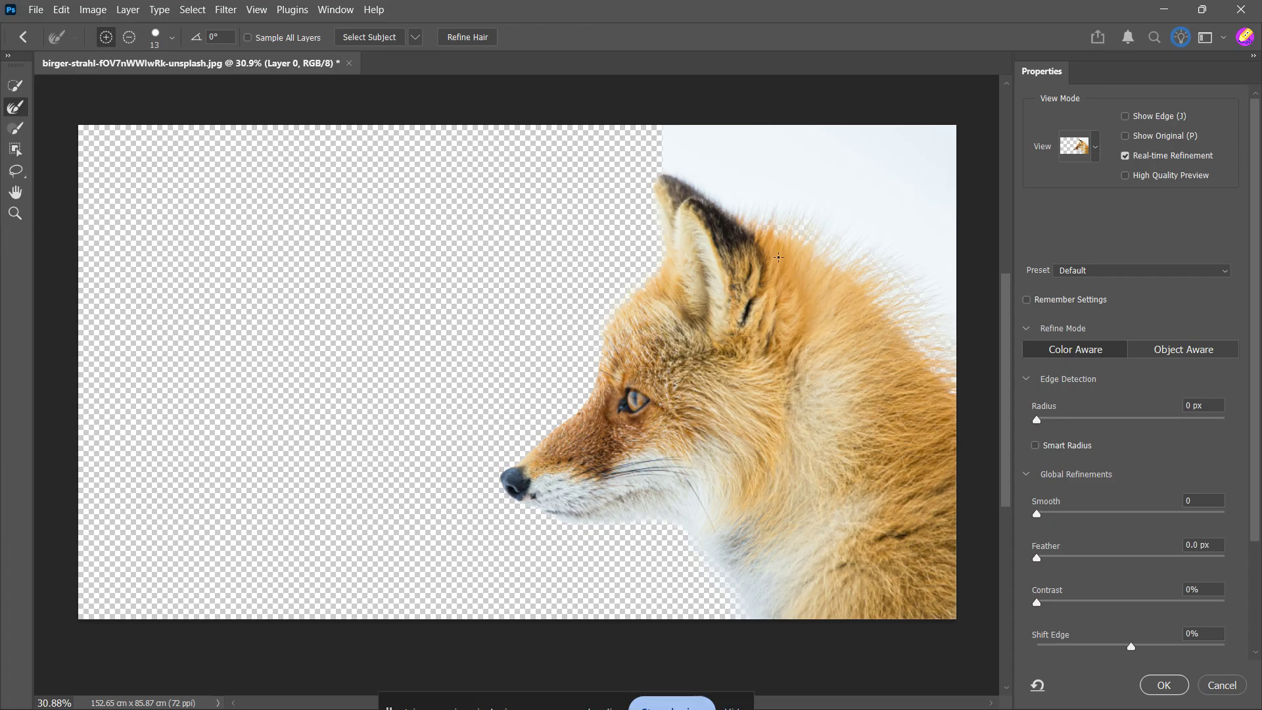
{"action": "left_click", "coordinate": [778, 257]}
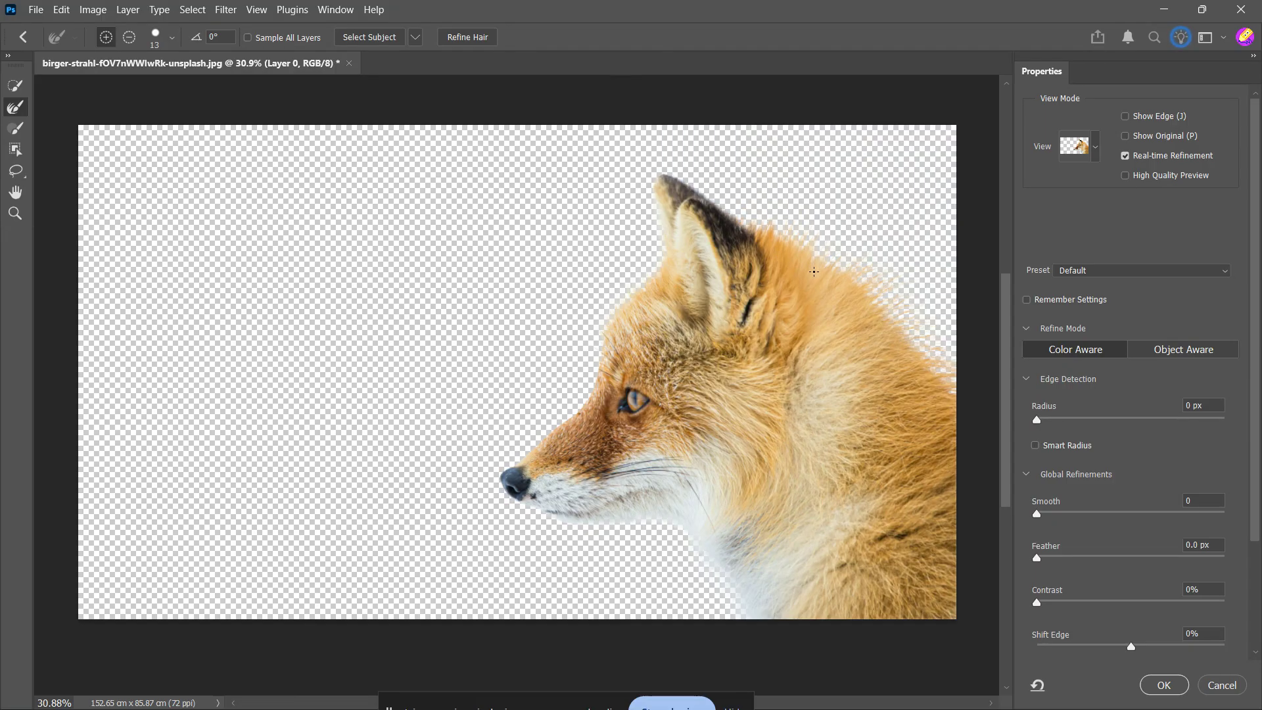
{"action": "scroll", "coordinate": [943, 382], "scroll_direction": "up", "scroll_amount": 1}
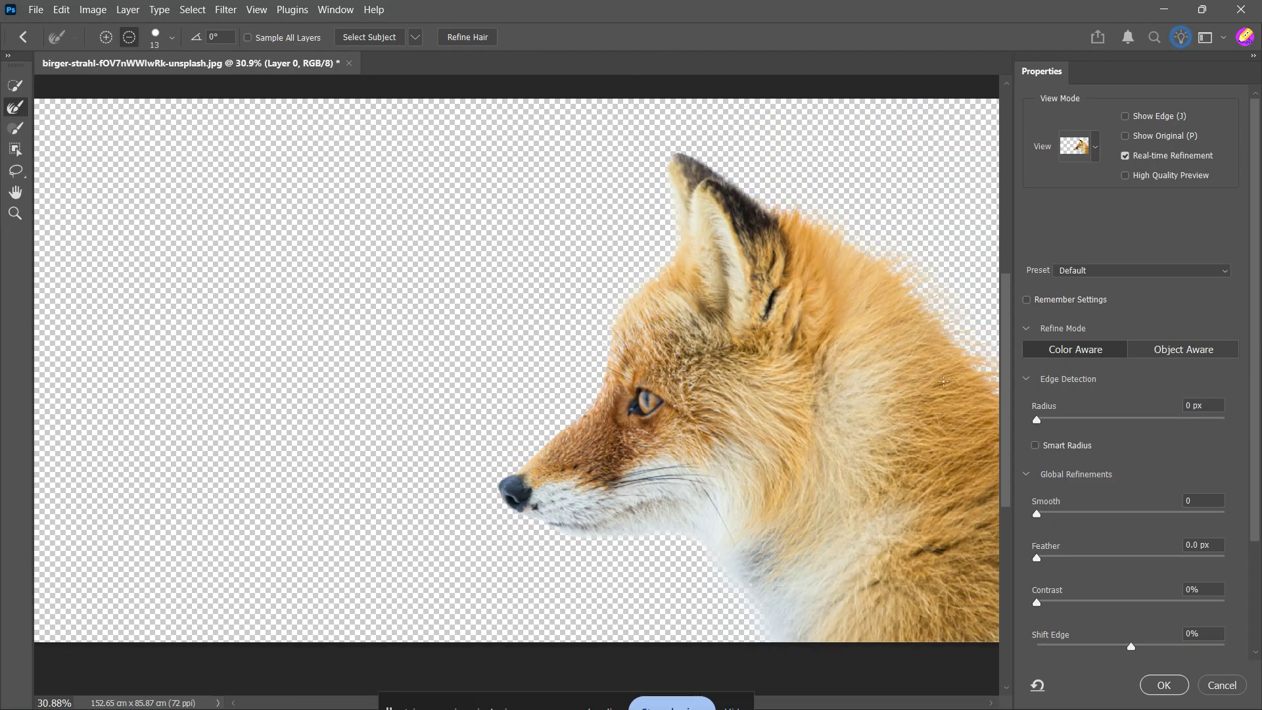
{"action": "scroll", "coordinate": [943, 382], "scroll_direction": "up", "scroll_amount": 1}
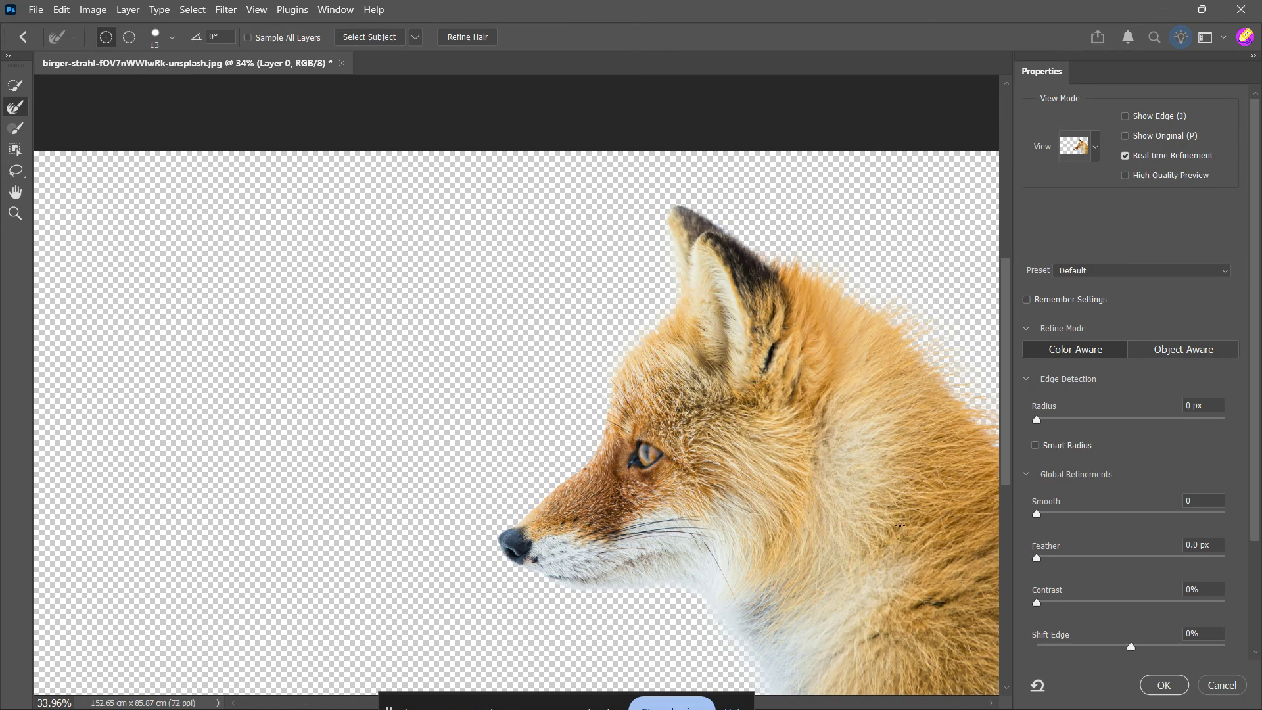
{"action": "scroll", "coordinate": [826, 491], "scroll_direction": "right", "scroll_amount": 5}
{"action": "scroll", "coordinate": [824, 491], "scroll_direction": "down", "scroll_amount": 1}
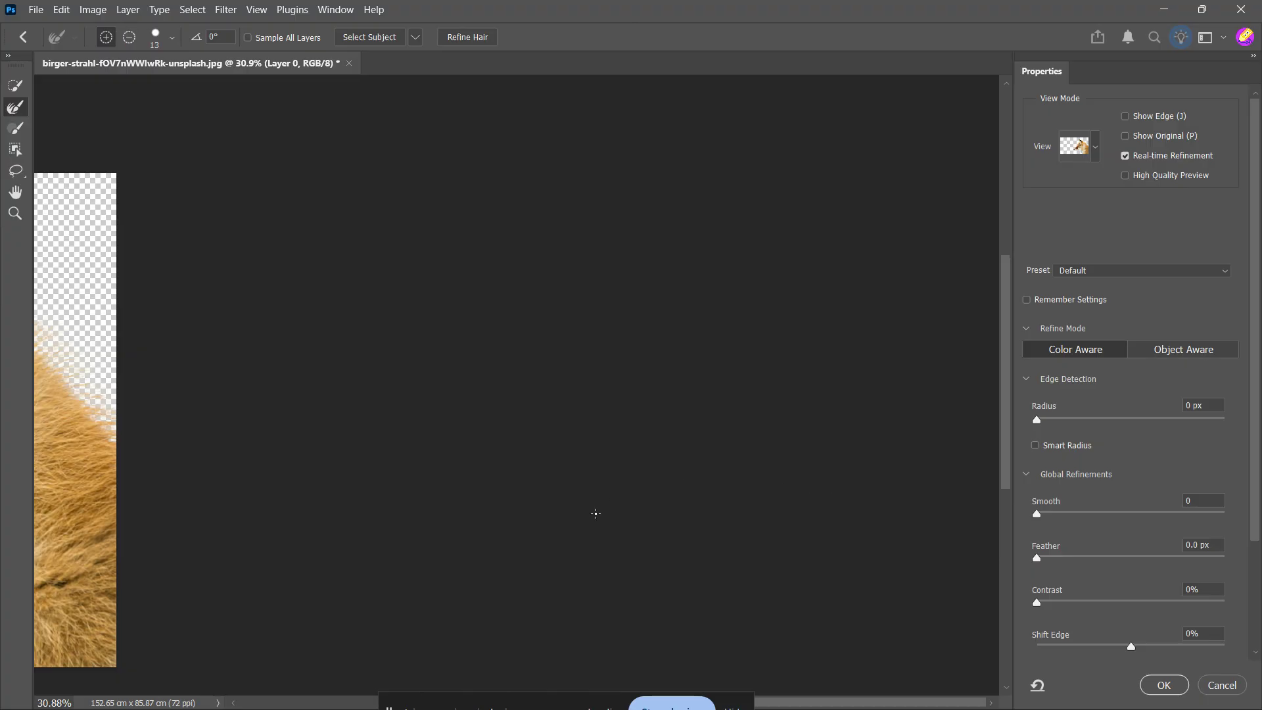
{"action": "key", "text": "ctrl+0"}
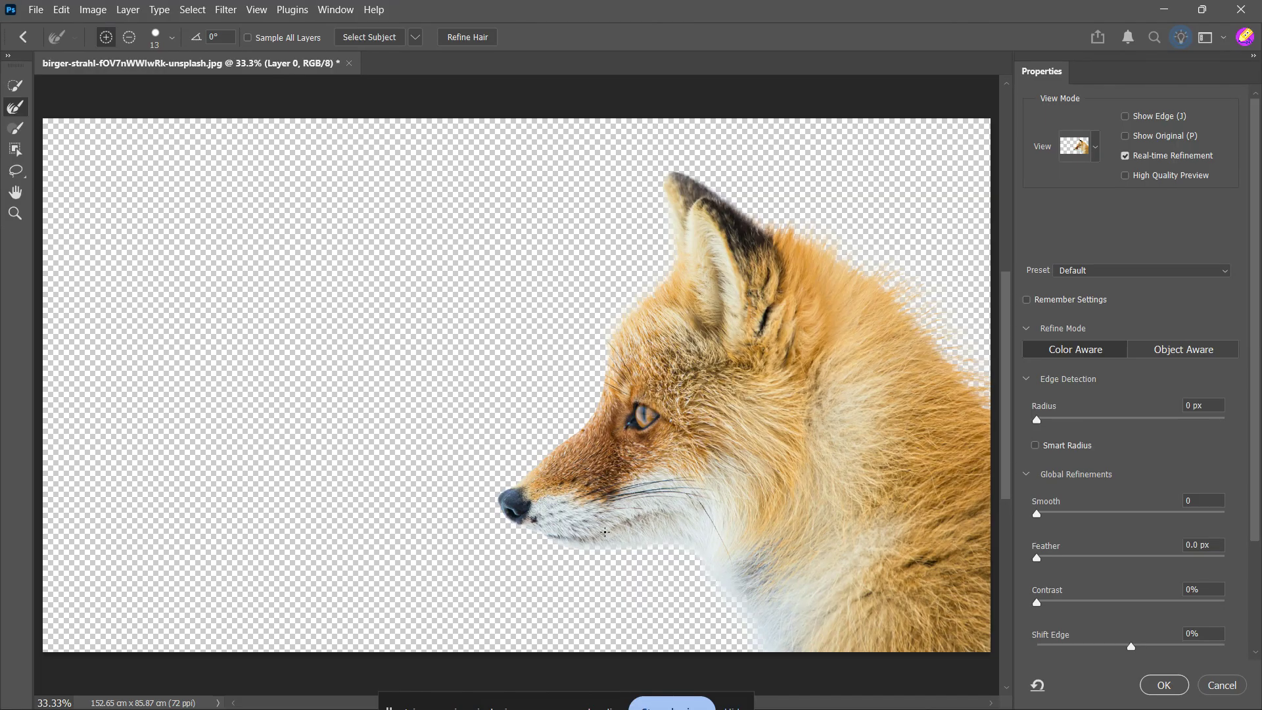
Step: Turn on Decontaminate Colors, lower its amount, and output the selection as a New Layer with Layer Mask
{"action": "scroll", "coordinate": [1188, 556], "scroll_direction": "down", "scroll_amount": 5}
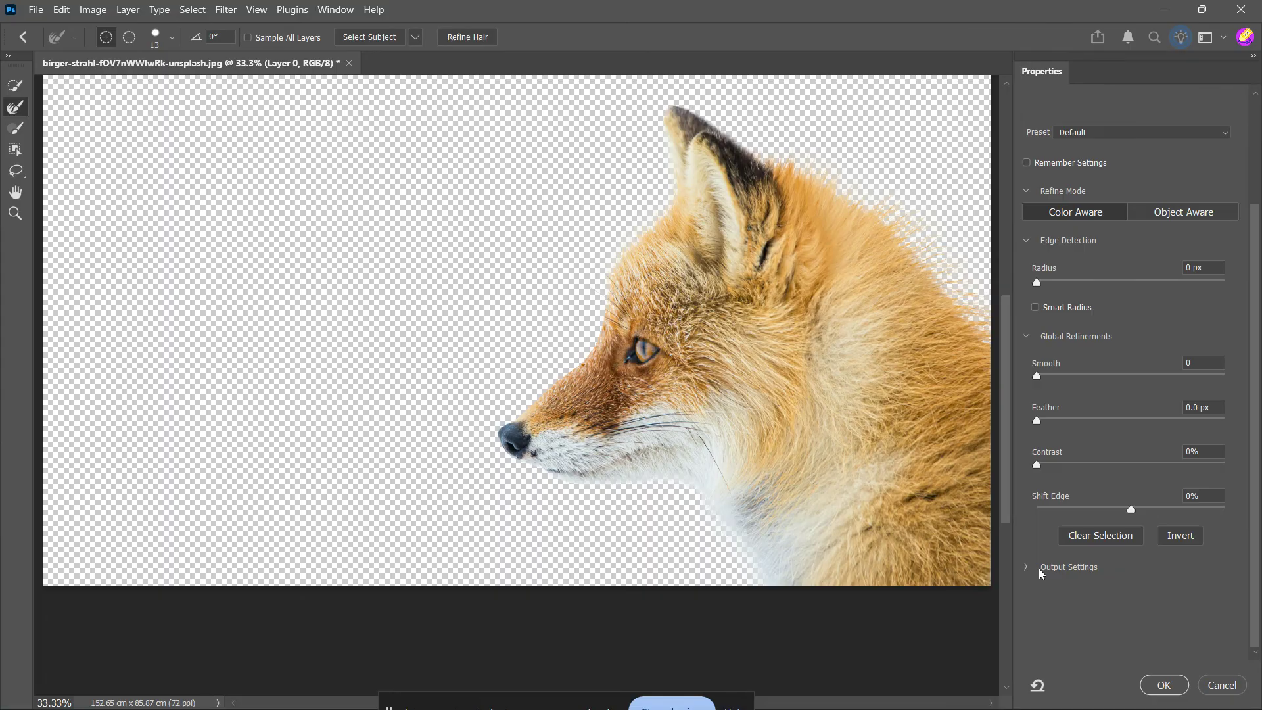
{"action": "left_click", "coordinate": [1038, 573]}
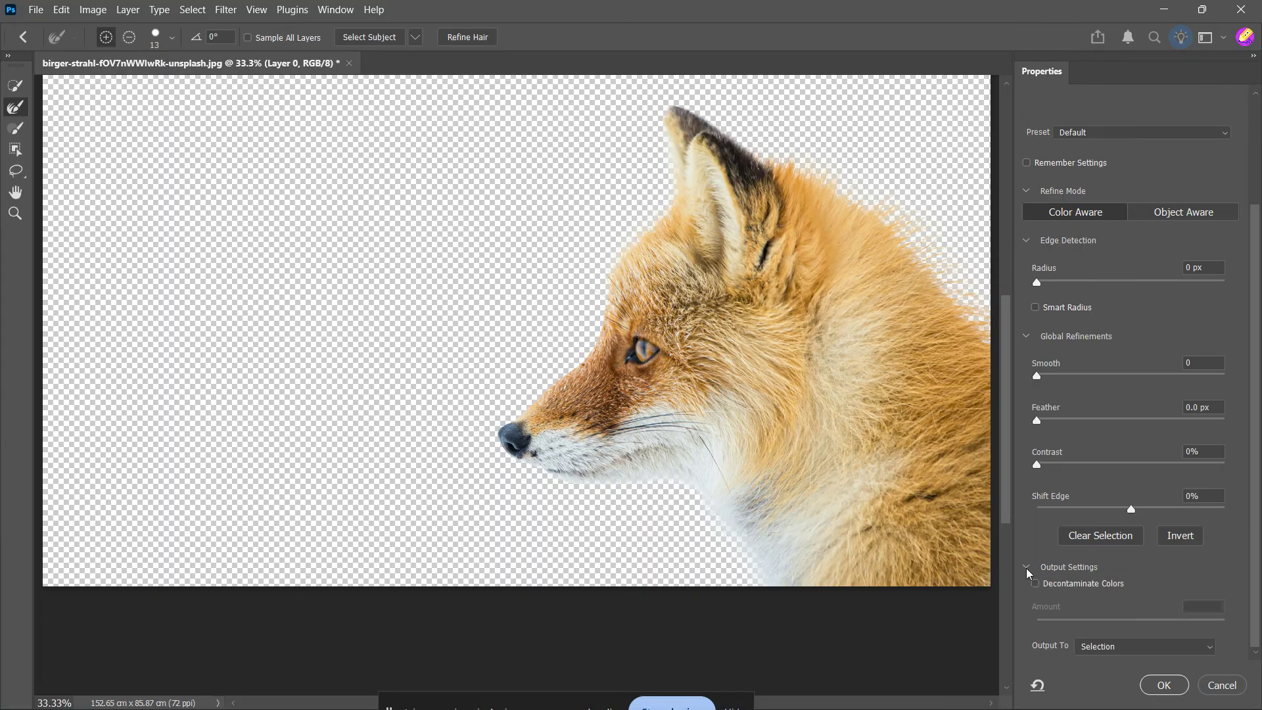
{"action": "left_click", "coordinate": [1036, 583]}
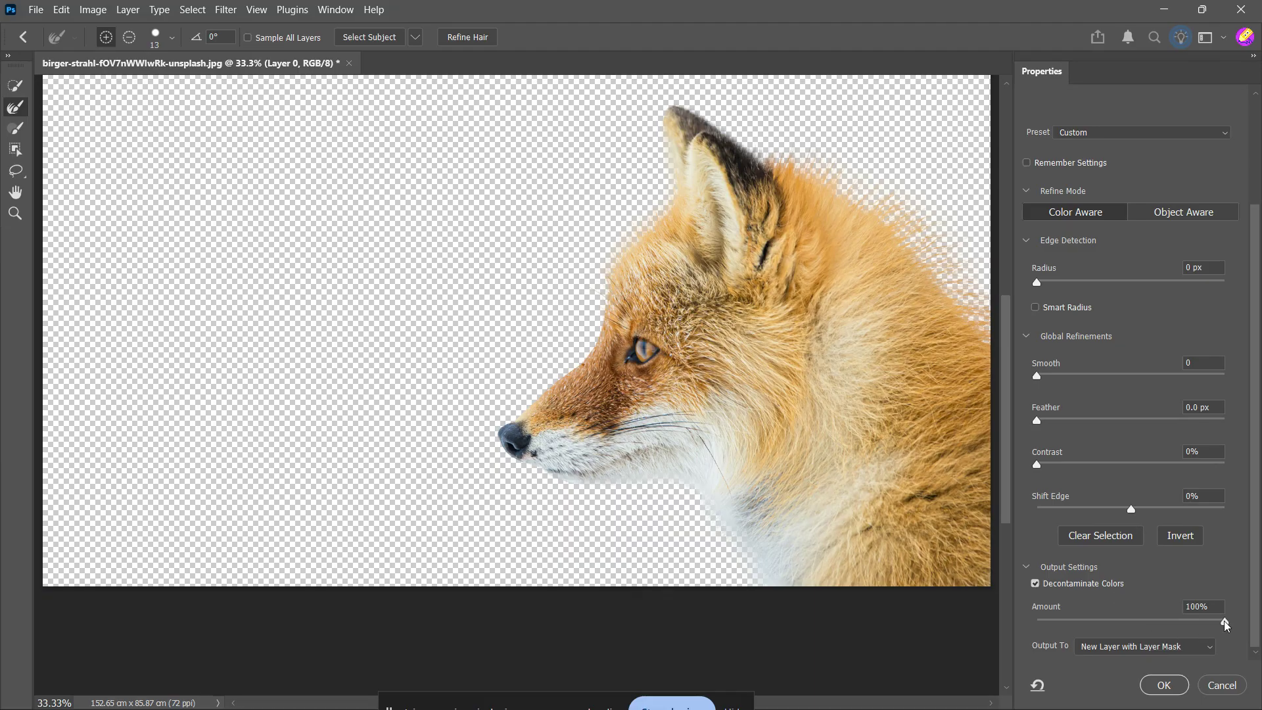
{"action": "left_click_drag", "start_coordinate": [1224, 622], "coordinate": [1170, 624]}
{"action": "left_click", "coordinate": [1164, 685]}
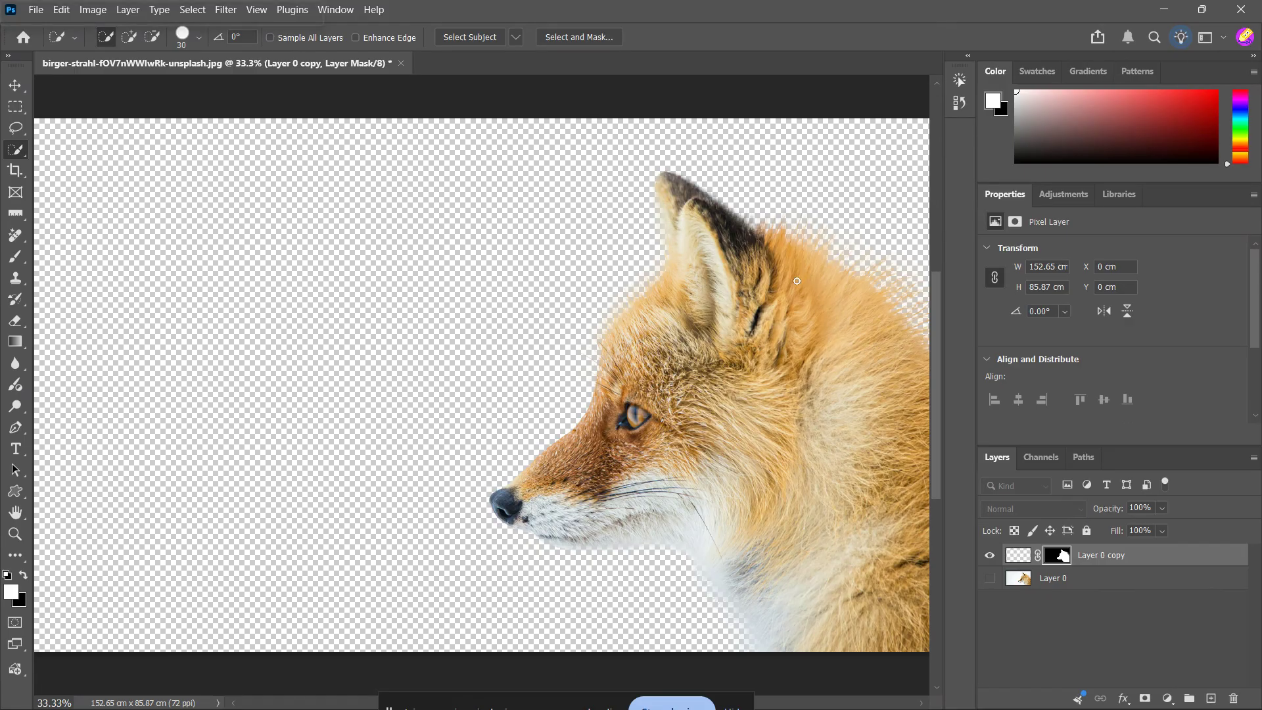
Step: Examine the cut-out's fur edges around the fox's ear and back up close
{"action": "scroll", "coordinate": [847, 293], "scroll_direction": "up", "scroll_amount": 2}
{"action": "scroll", "coordinate": [847, 265], "scroll_direction": "up", "scroll_amount": 1}
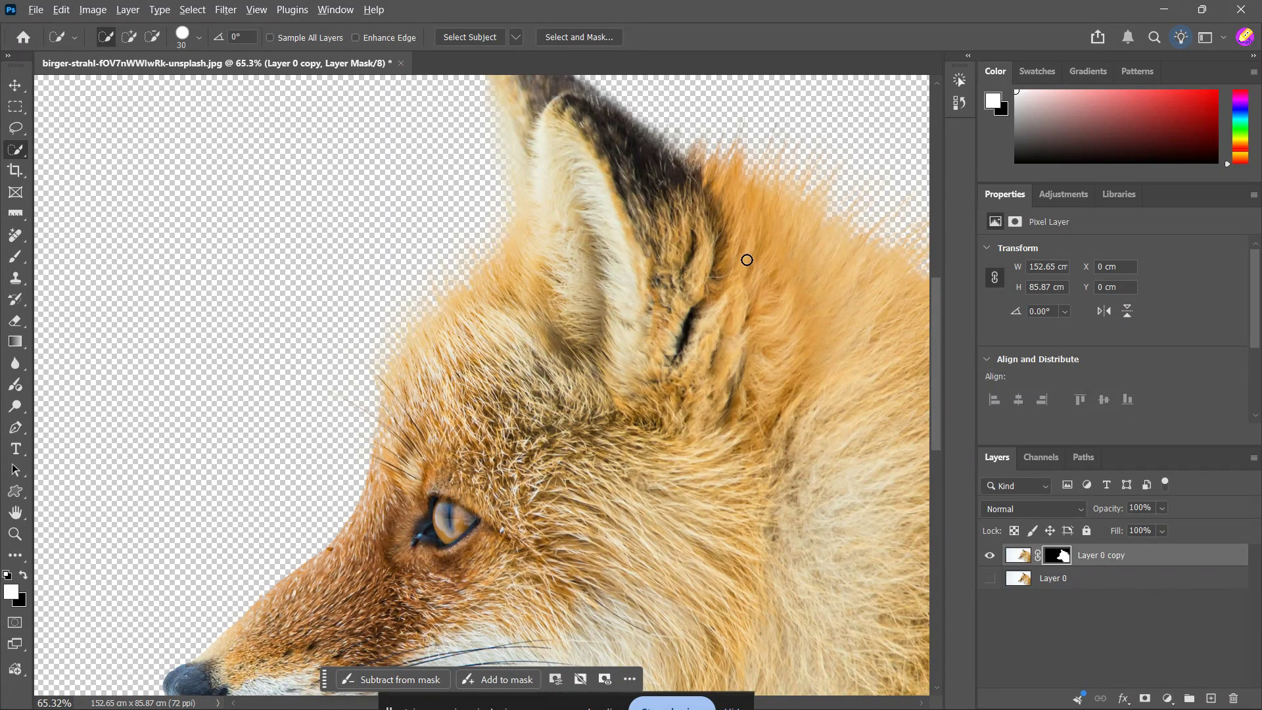
{"action": "scroll", "coordinate": [746, 263], "scroll_direction": "down", "scroll_amount": 3}
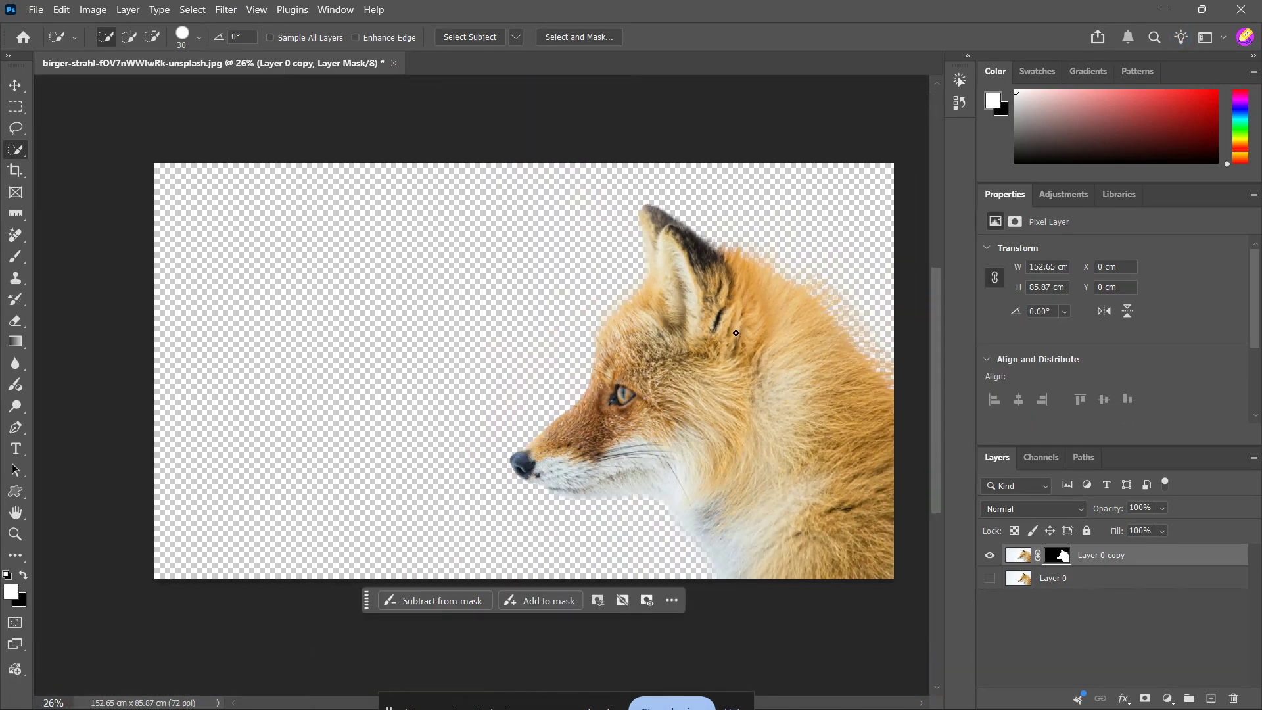
{"action": "scroll", "coordinate": [756, 345], "scroll_direction": "up", "scroll_amount": 1}
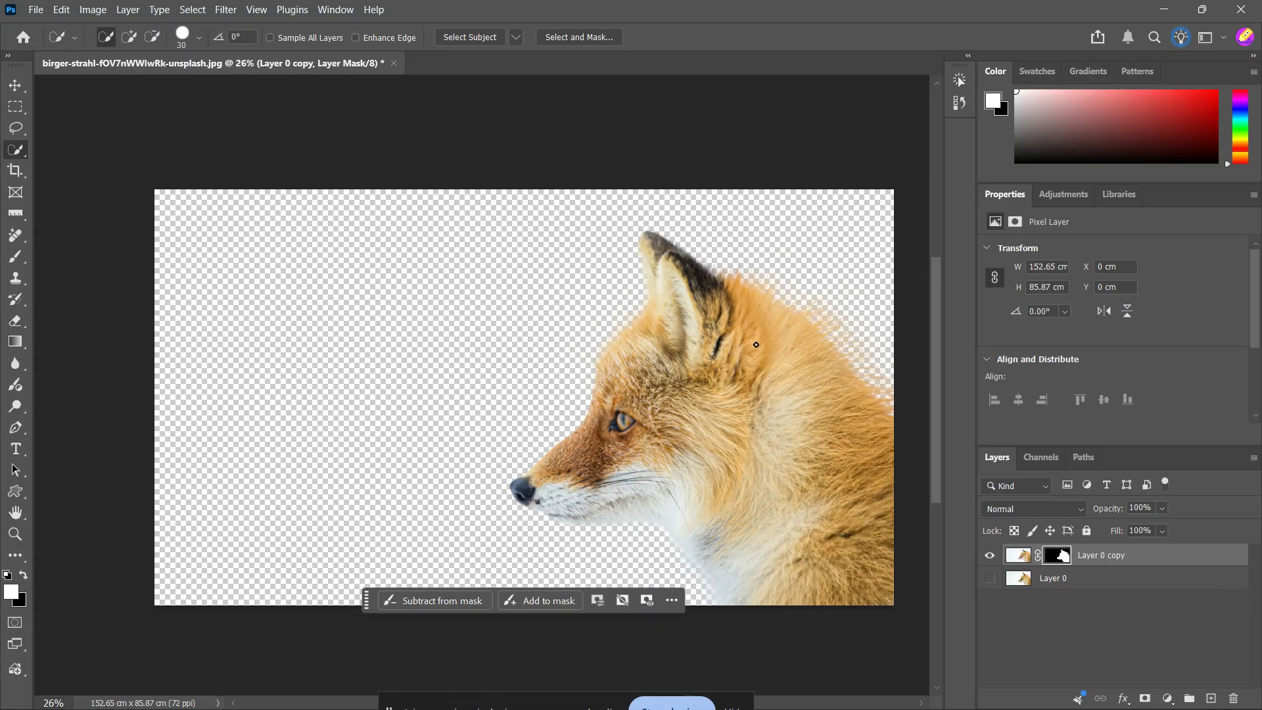
{"action": "left_click", "coordinate": [1213, 701]}
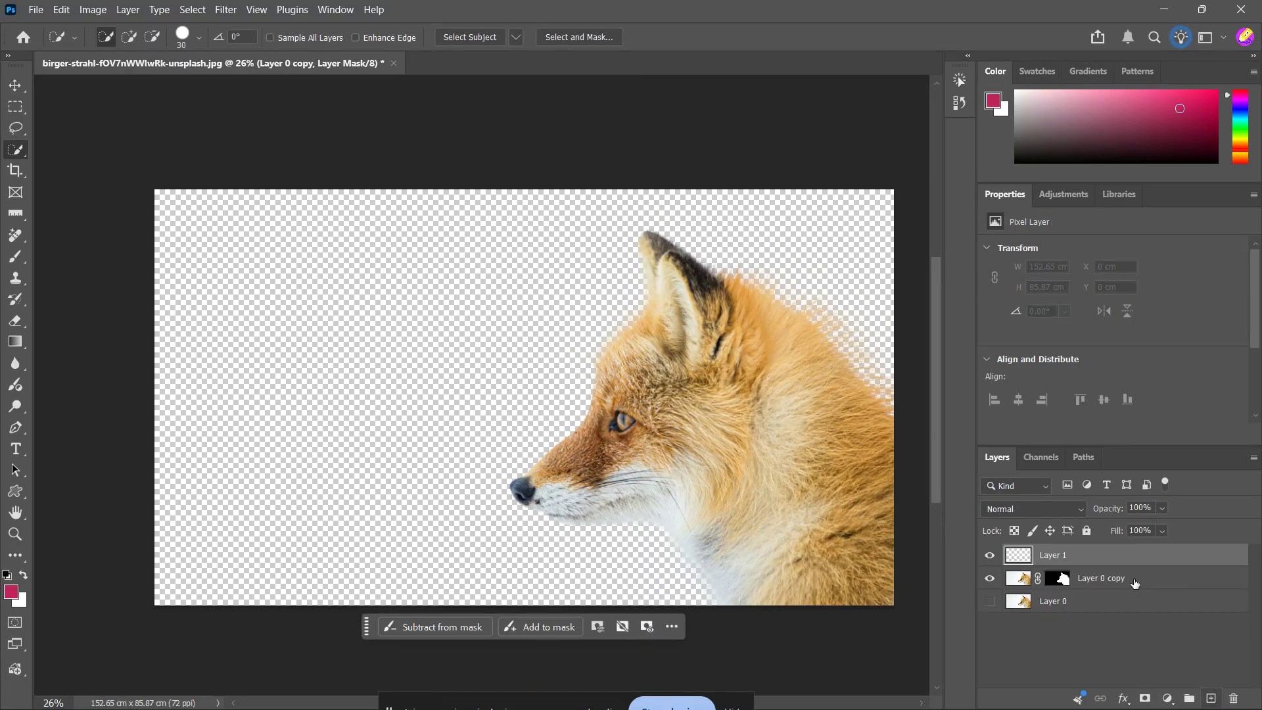
{"action": "left_click_drag", "start_coordinate": [1063, 559], "coordinate": [1068, 581]}
{"action": "key", "text": "Delete"}
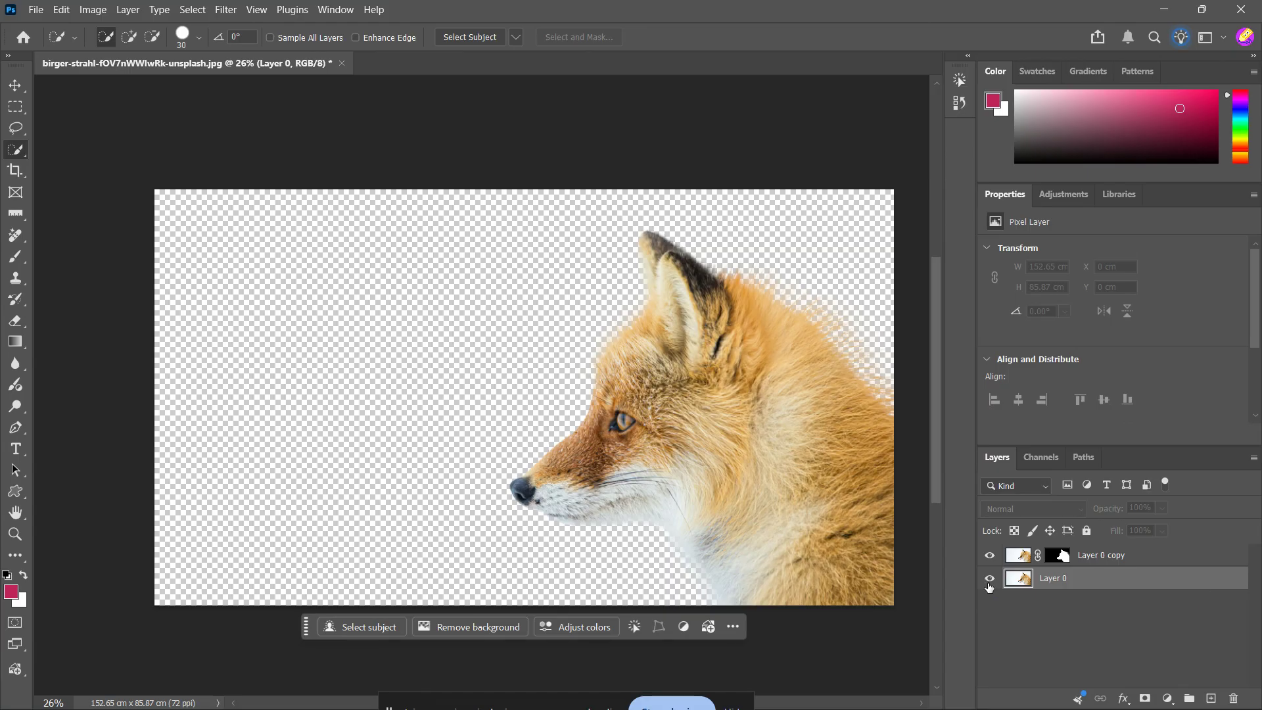
Step: Toggle the visibility of the original Layer 0 to compare it with the masked fox cut-out
{"action": "left_click", "coordinate": [990, 579]}
{"action": "left_click", "coordinate": [990, 580]}
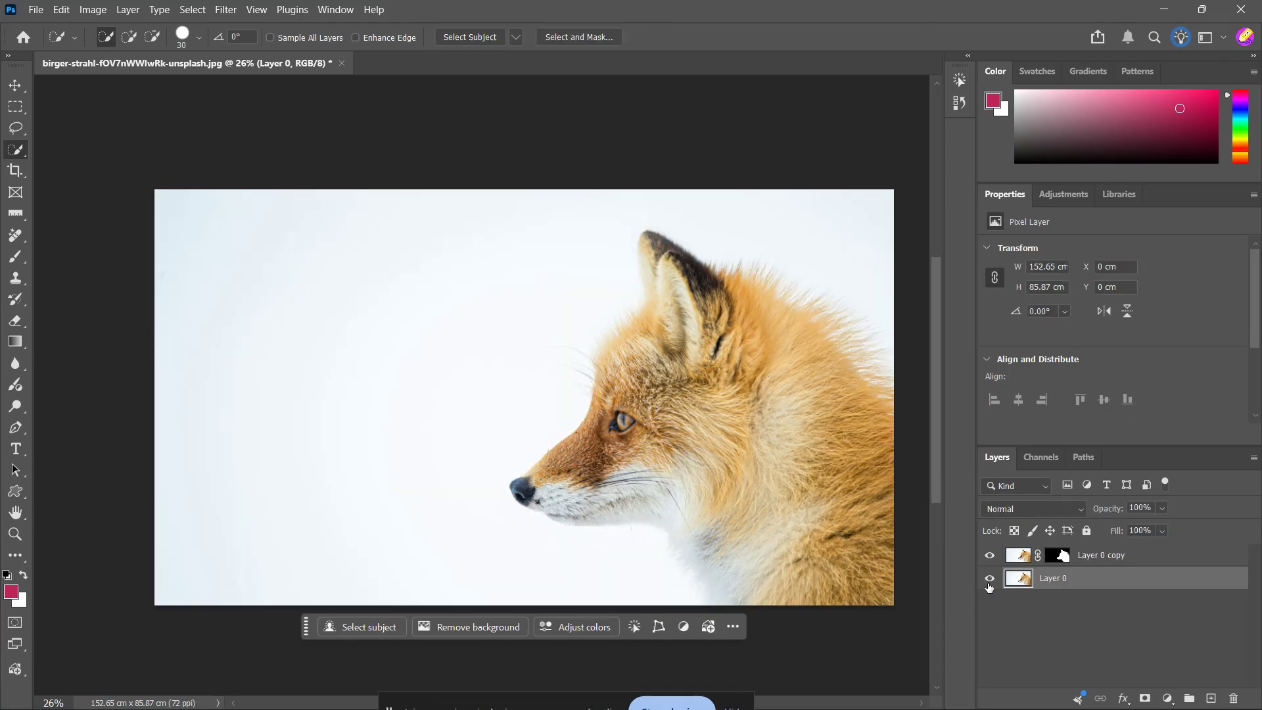
{"action": "left_click", "coordinate": [990, 580]}
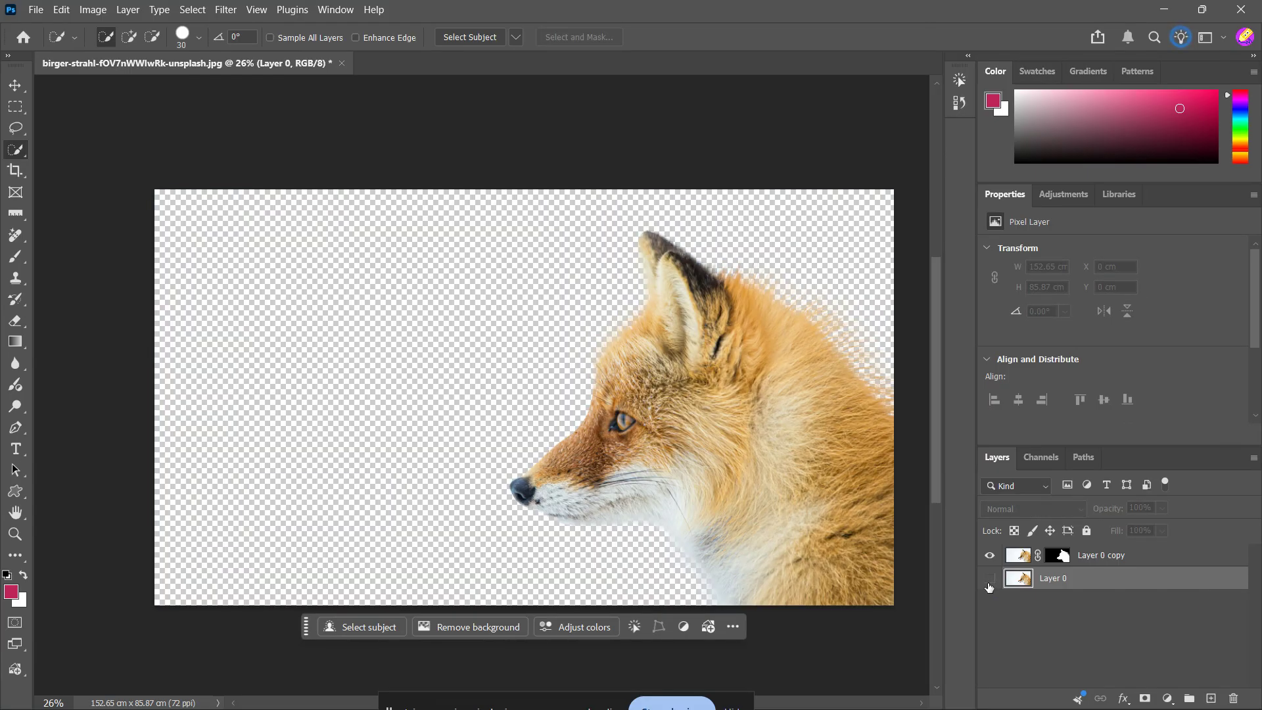